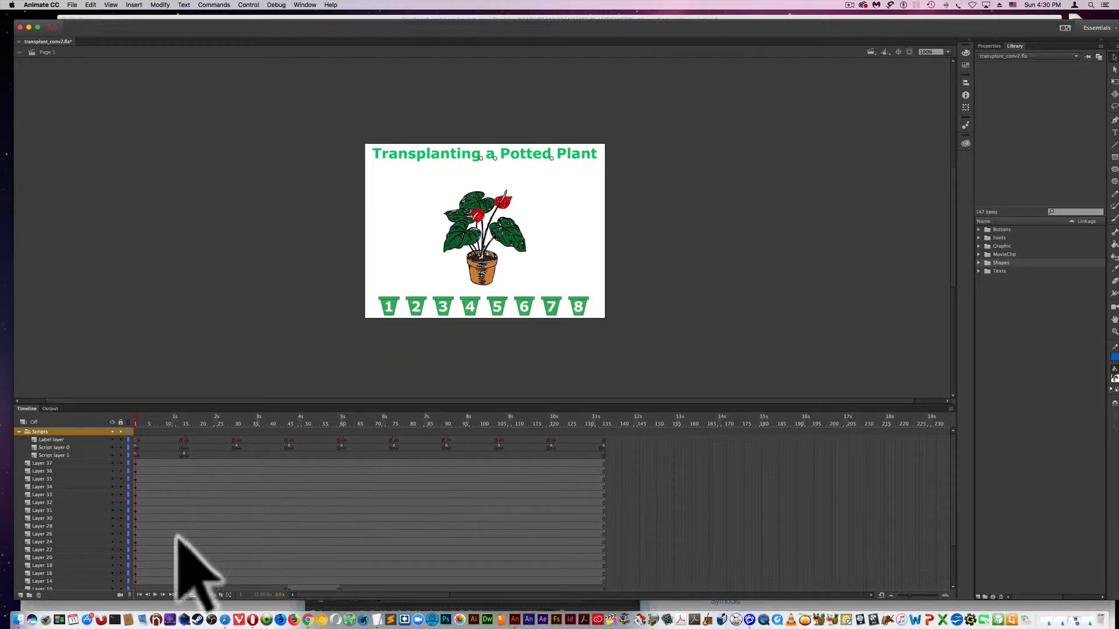
- Review the layers of the main timeline and scrub the playhead back to frame 1
{"action": "scroll", "coordinate": [176, 536], "scroll_direction": "down", "scroll_amount": 5}
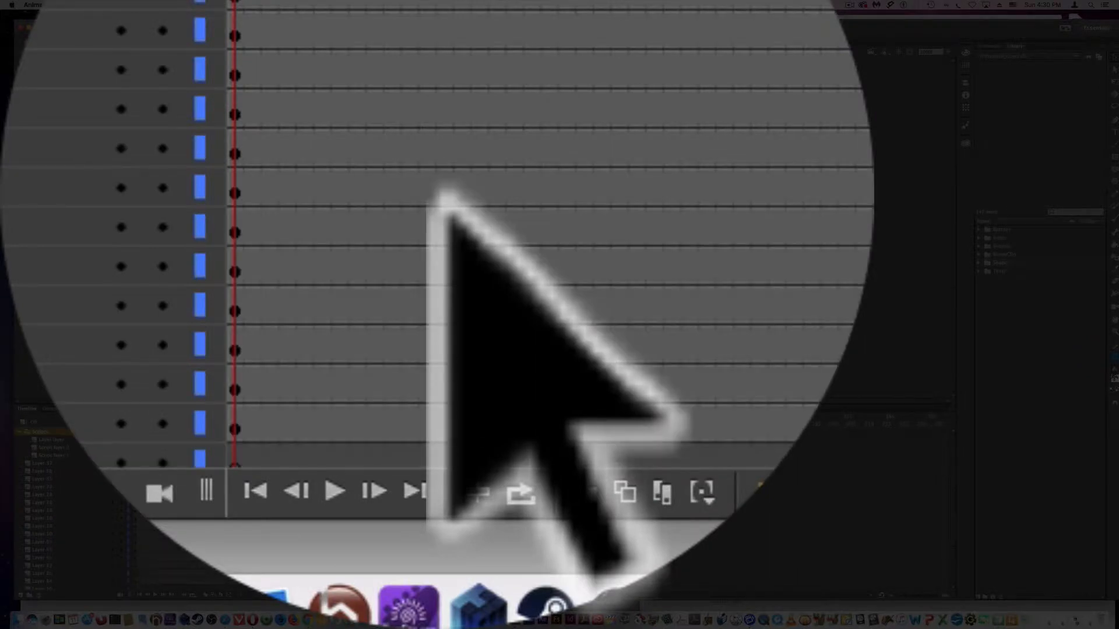
{"action": "scroll", "coordinate": [177, 535], "scroll_direction": "up", "scroll_amount": 5}
{"action": "scroll", "coordinate": [176, 535], "scroll_direction": "down", "scroll_amount": 5}
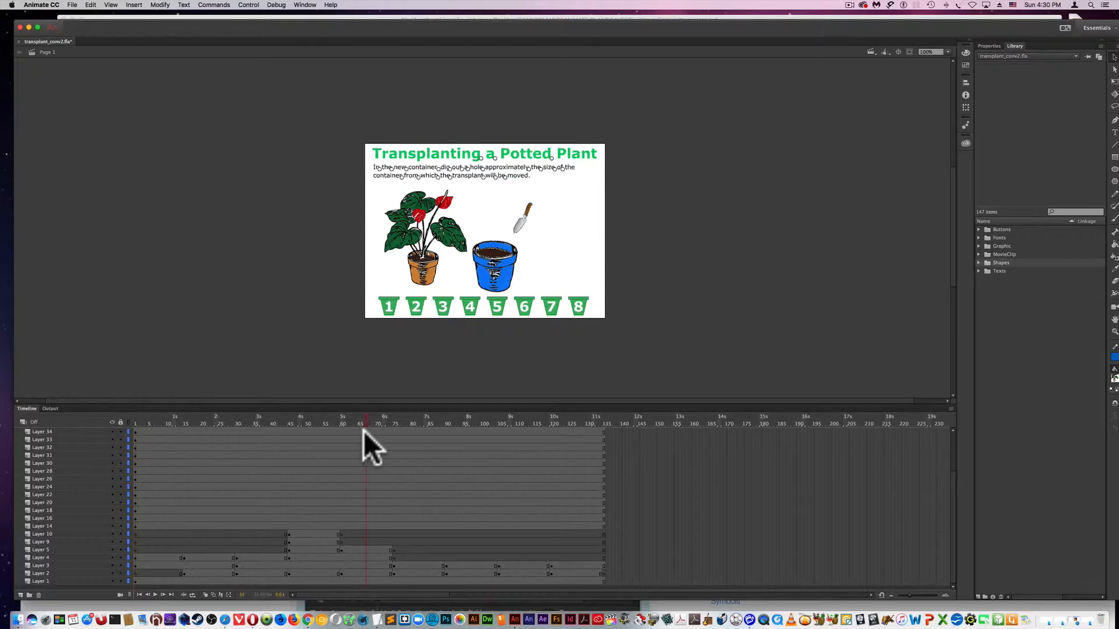
{"action": "left_click_drag", "start_coordinate": [379, 432], "coordinate": [135, 435]}
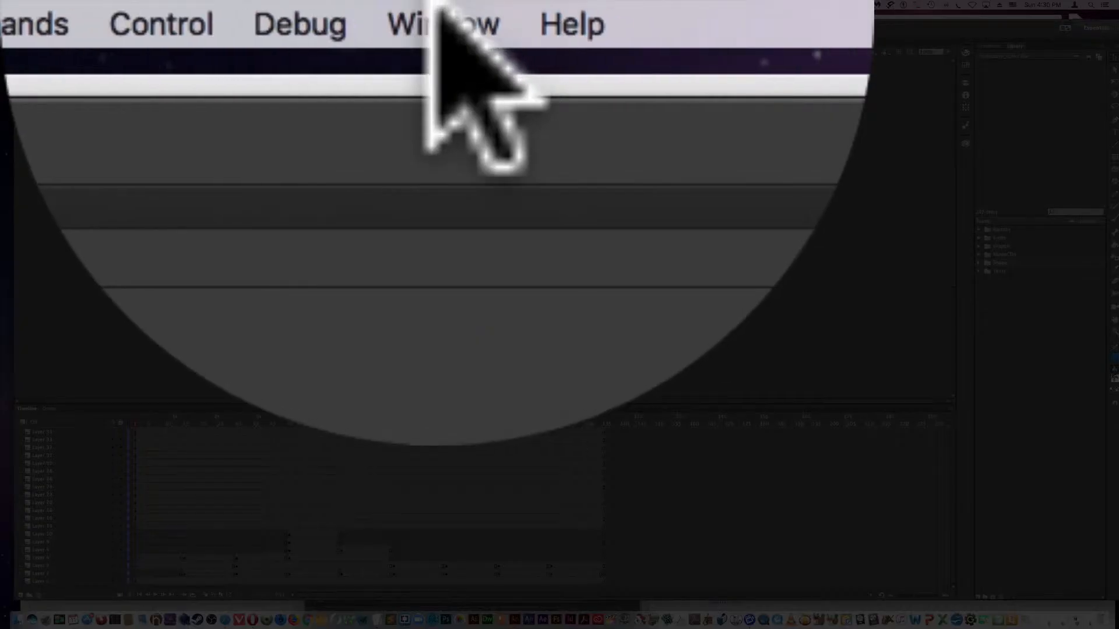
- Show the document's Library and expand its MovieClip, Buttons and Graphic folders
{"action": "left_click", "coordinate": [436, 11]}
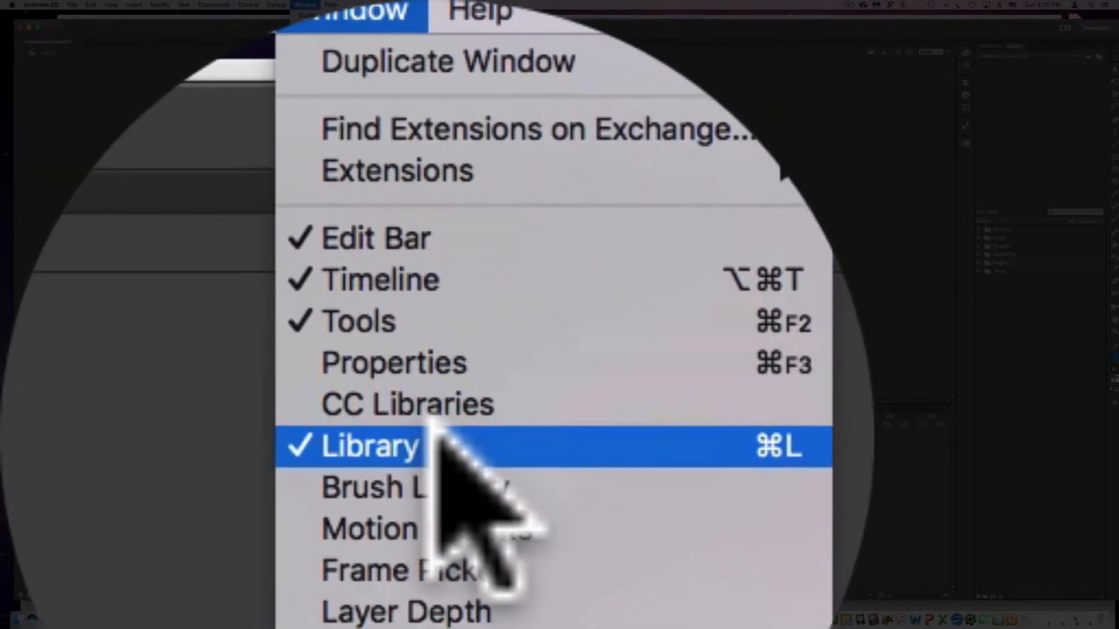
{"action": "left_click", "coordinate": [1071, 313]}
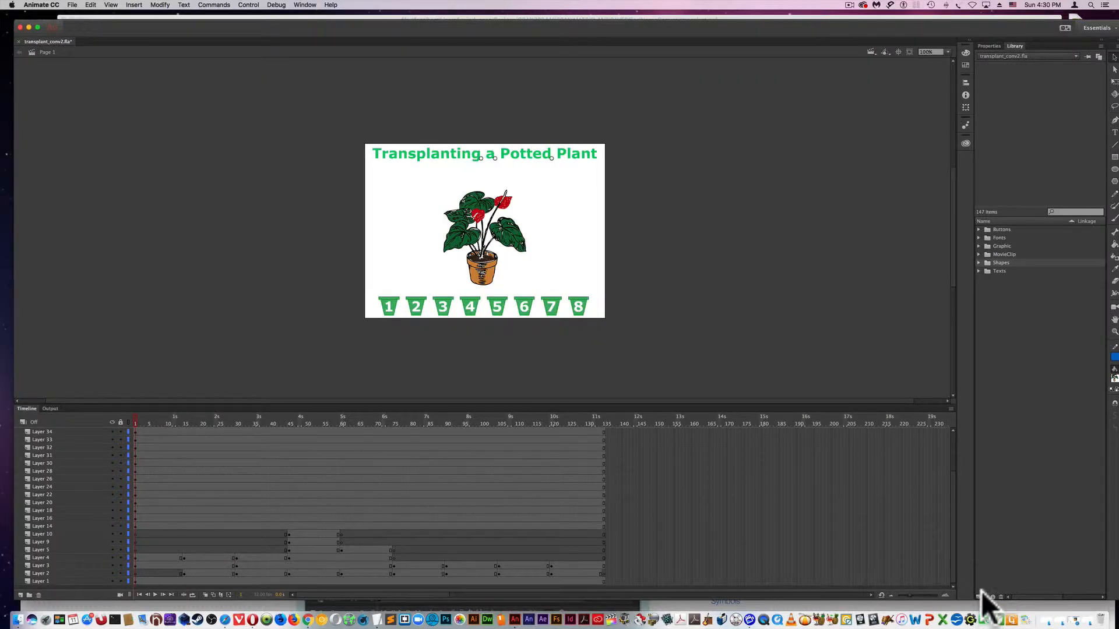
{"action": "left_click", "coordinate": [979, 254]}
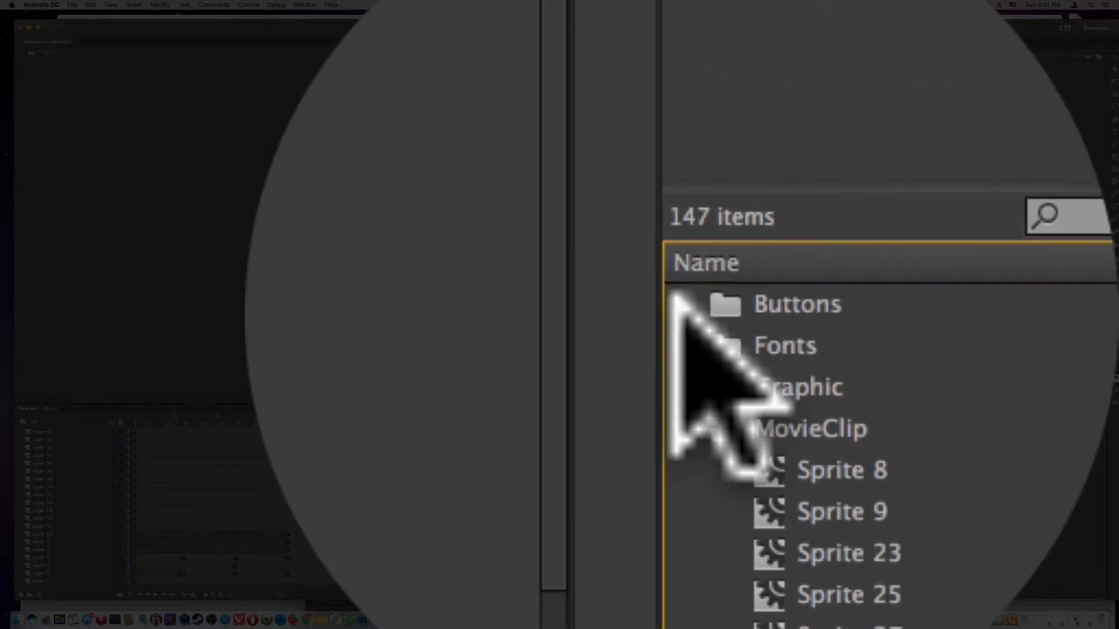
{"action": "left_click", "coordinate": [680, 206]}
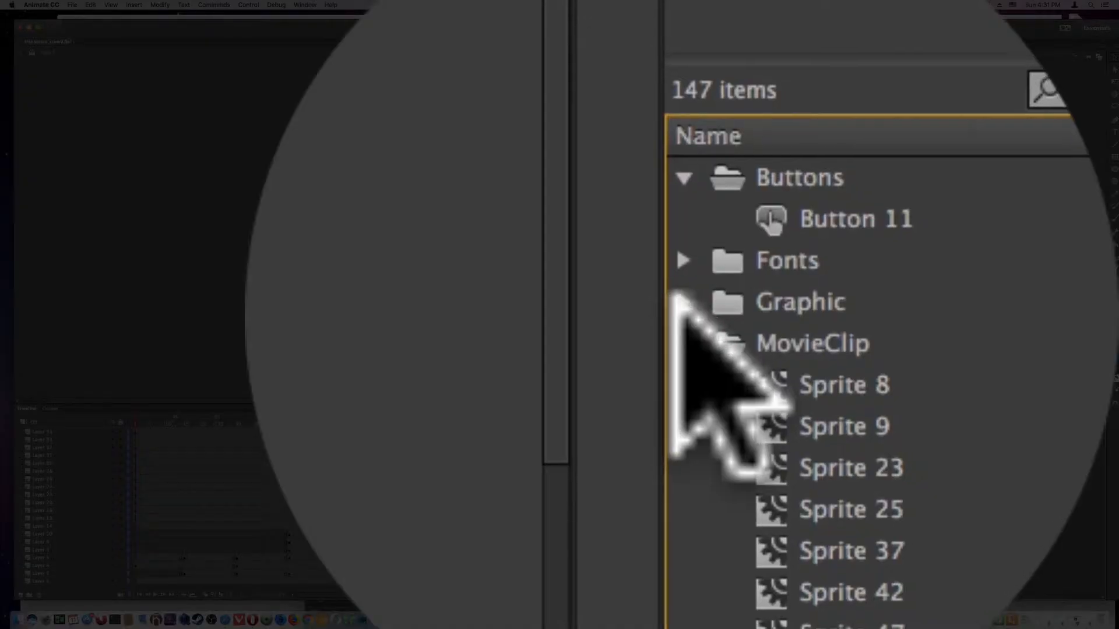
{"action": "left_click", "coordinate": [979, 254]}
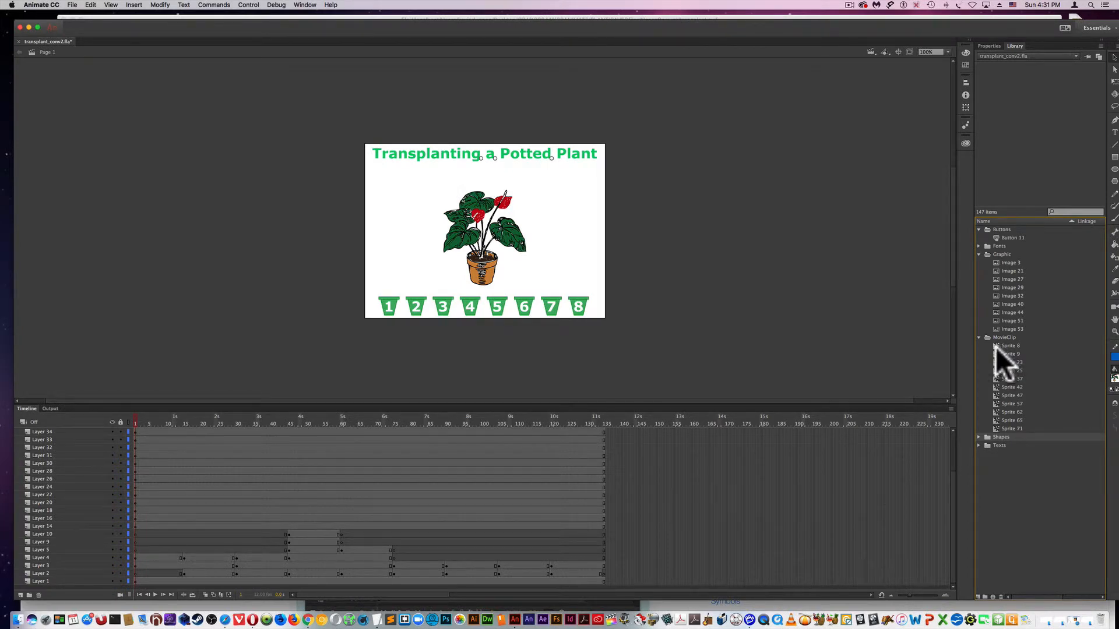
- Preview several movie clips in the Library and open the watering can clip Sprite 25 for editing
{"action": "left_click", "coordinate": [994, 345]}
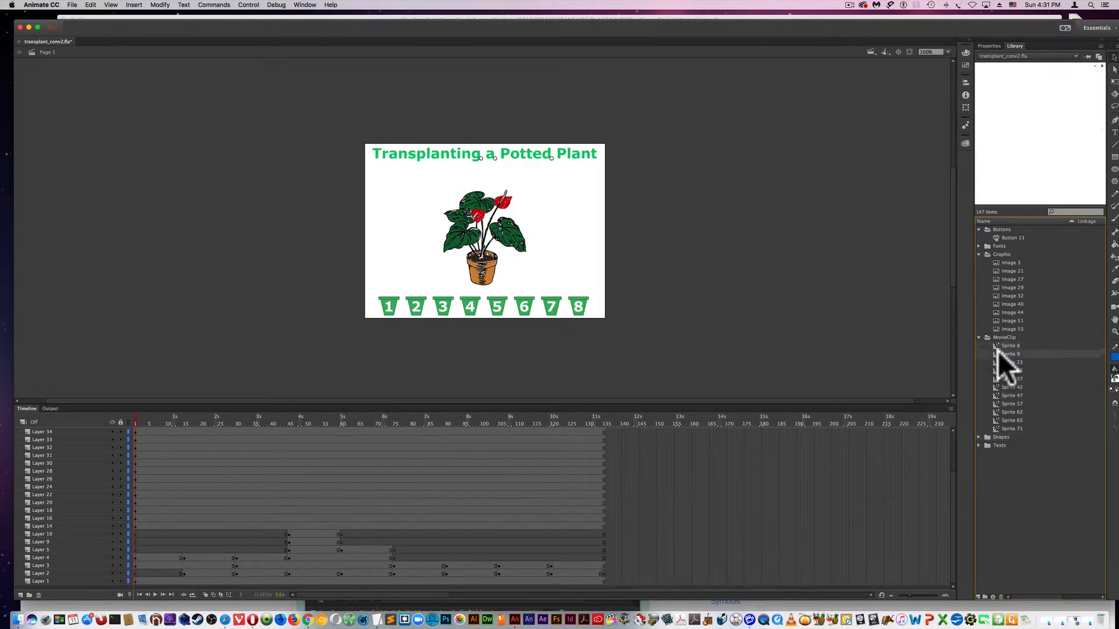
{"action": "left_click", "coordinate": [997, 372]}
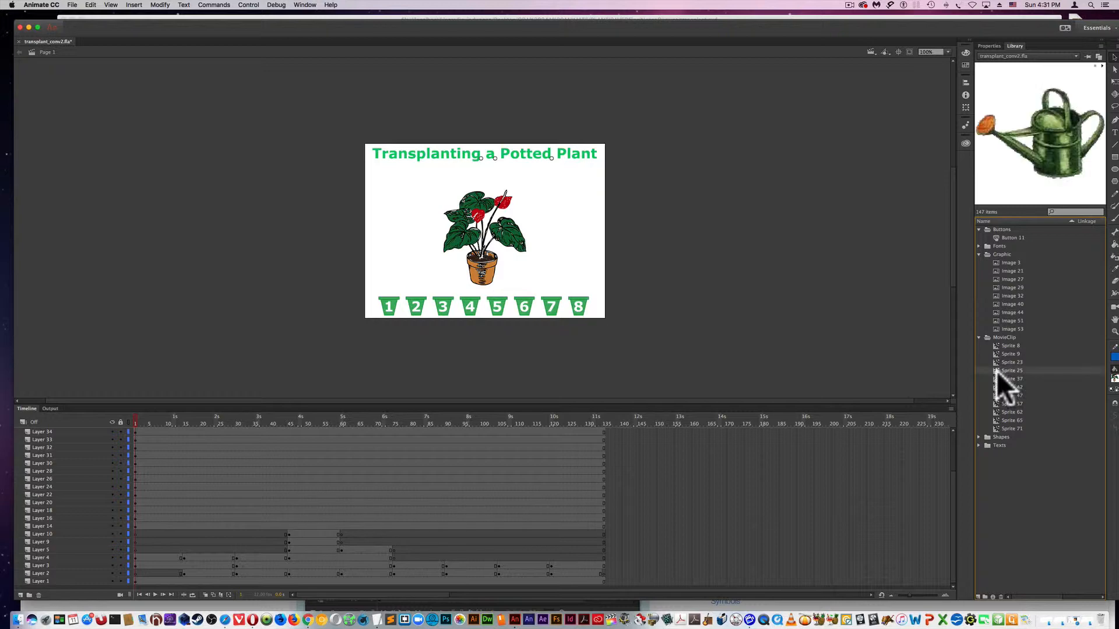
{"action": "double_click", "coordinate": [995, 369]}
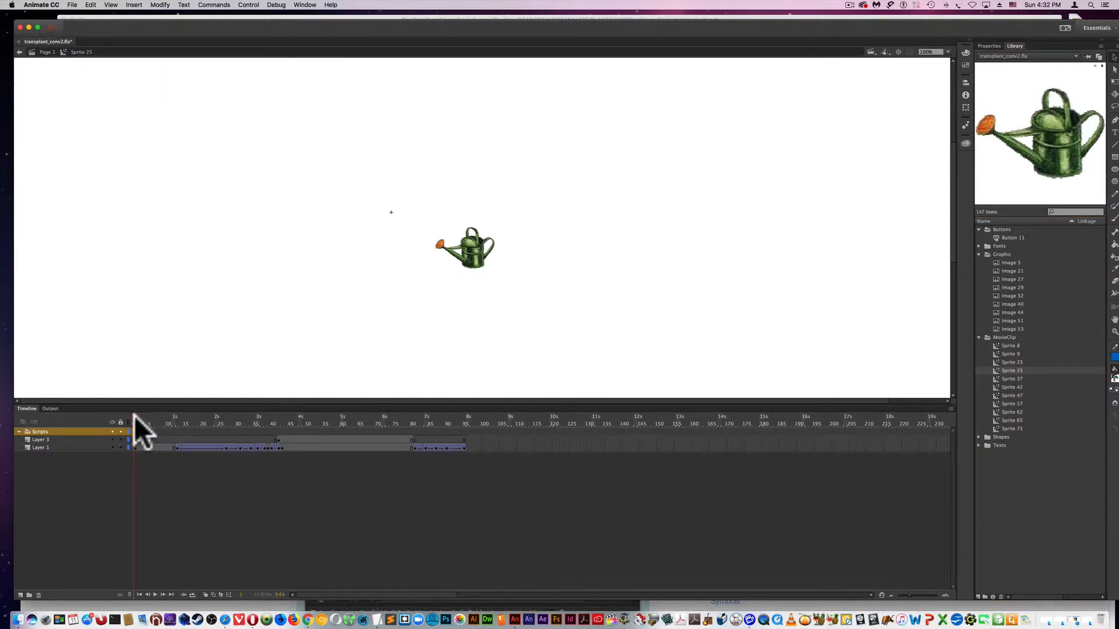
- Scrub through the watering can animation in Sprite 25 and select the last keyframe of Layer 1
{"action": "left_click_drag", "start_coordinate": [167, 417], "coordinate": [324, 425]}
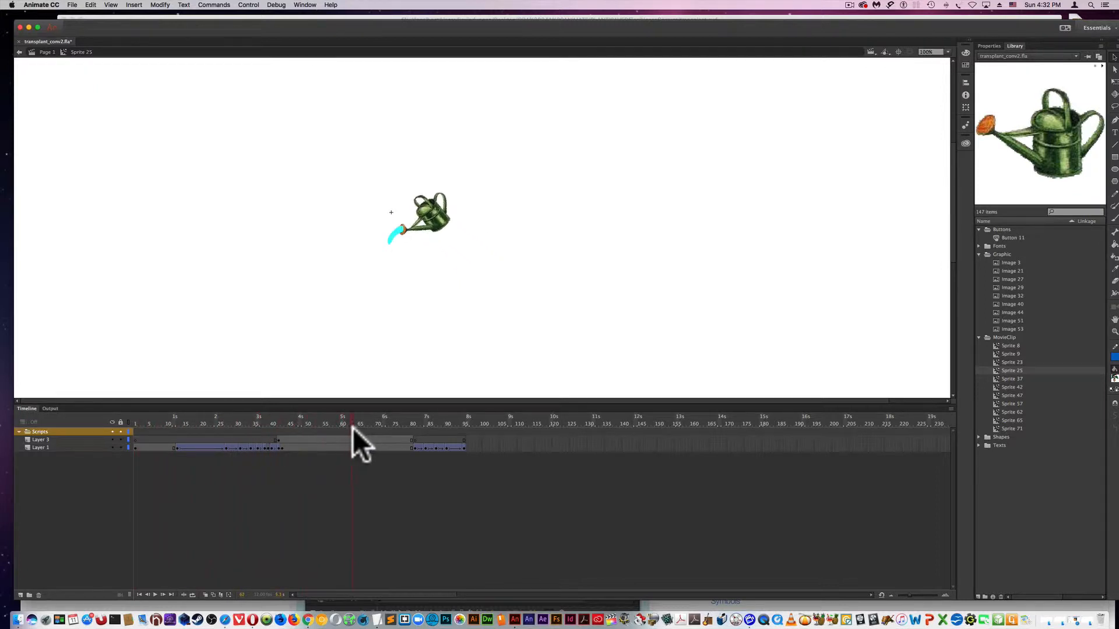
{"action": "left_click_drag", "start_coordinate": [403, 430], "coordinate": [459, 433]}
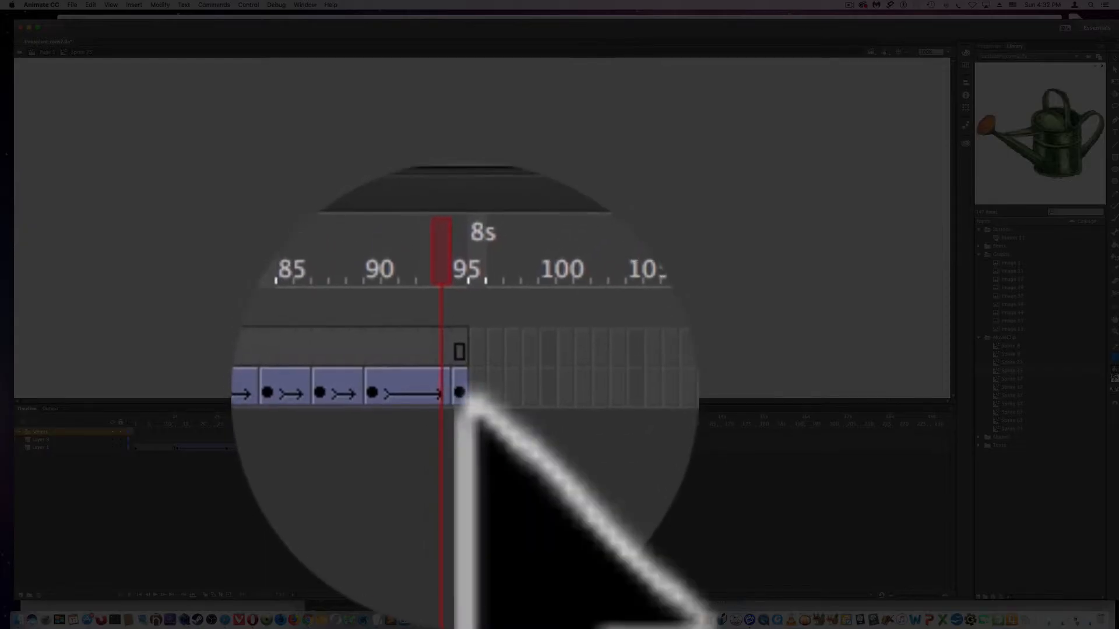
{"action": "left_click", "coordinate": [461, 447]}
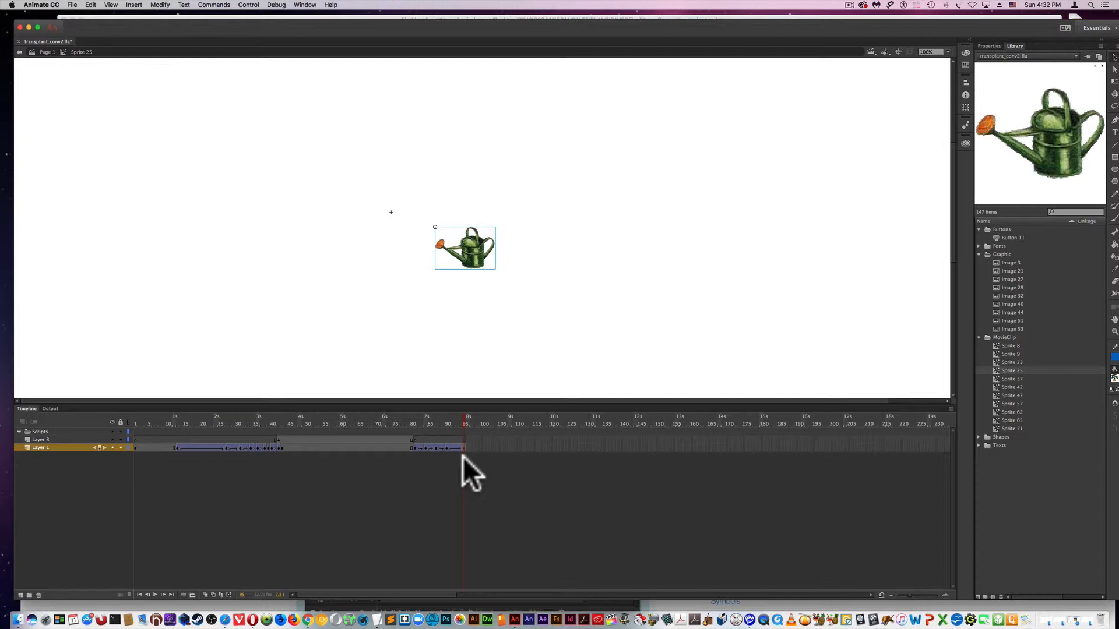
{"action": "mouse_move", "coordinate": [464, 417]}
{"action": "left_mouse_down"}
{"action": "mouse_move", "coordinate": [150, 423]}
{"action": "mouse_move", "coordinate": [456, 430]}
{"action": "left_mouse_up"}
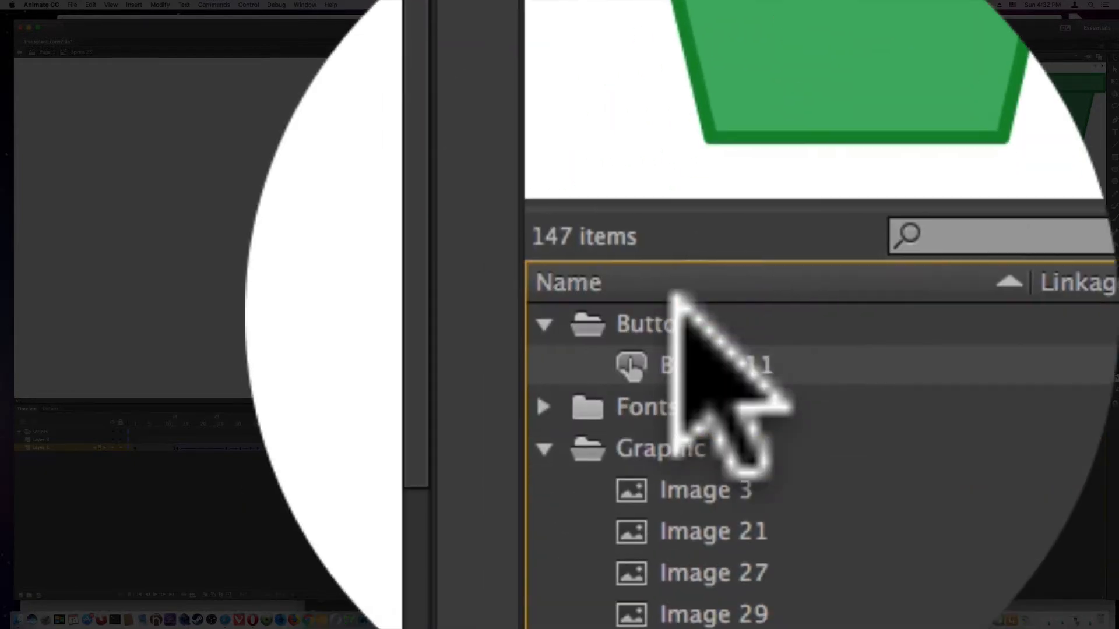
- Open the Button 11 symbol for editing and examine the hit area shape in its Hit frame
{"action": "double_click", "coordinate": [679, 315]}
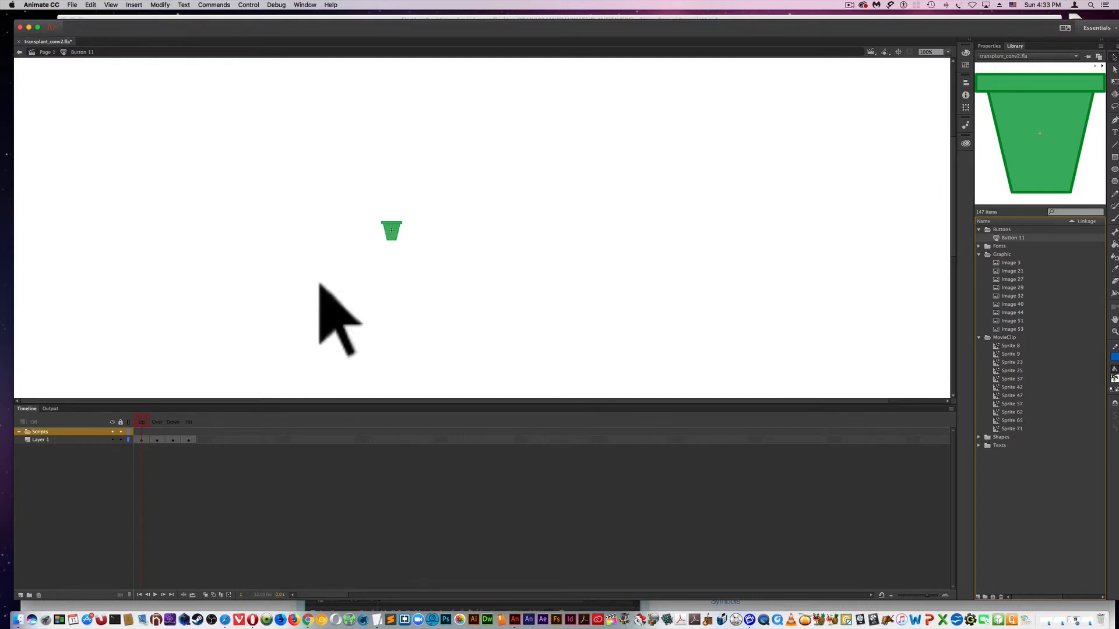
{"action": "left_click", "coordinate": [188, 440]}
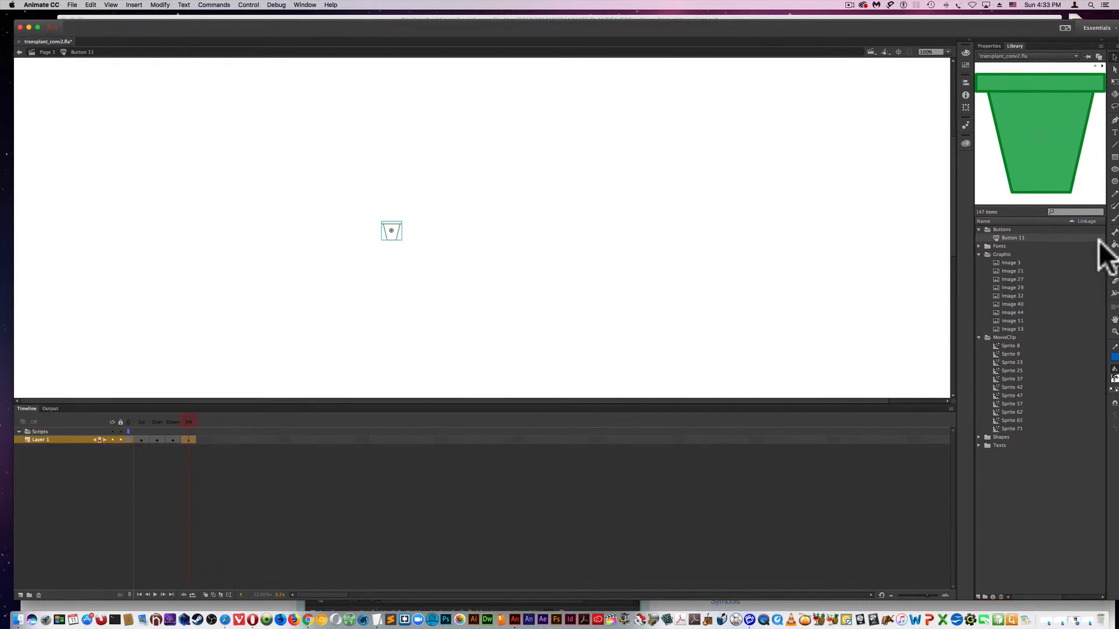
{"action": "mouse_move", "coordinate": [346, 202]}
{"action": "left_mouse_down"}
{"action": "mouse_move", "coordinate": [447, 225]}
{"action": "mouse_move", "coordinate": [462, 254]}
{"action": "left_mouse_up"}
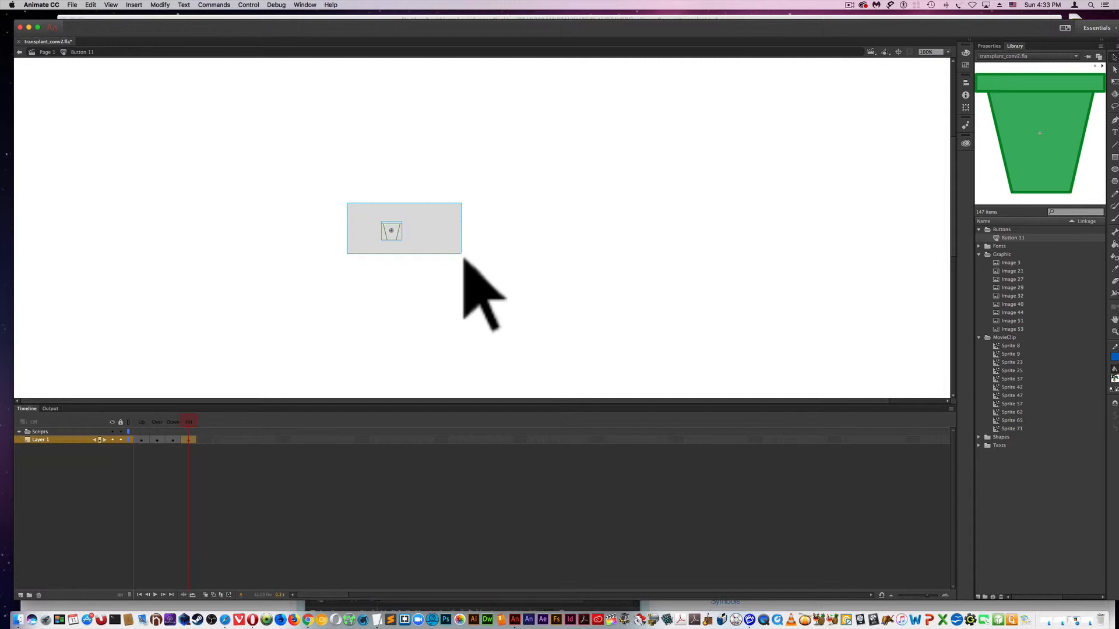
{"action": "left_click_drag", "start_coordinate": [462, 257], "coordinate": [462, 256]}
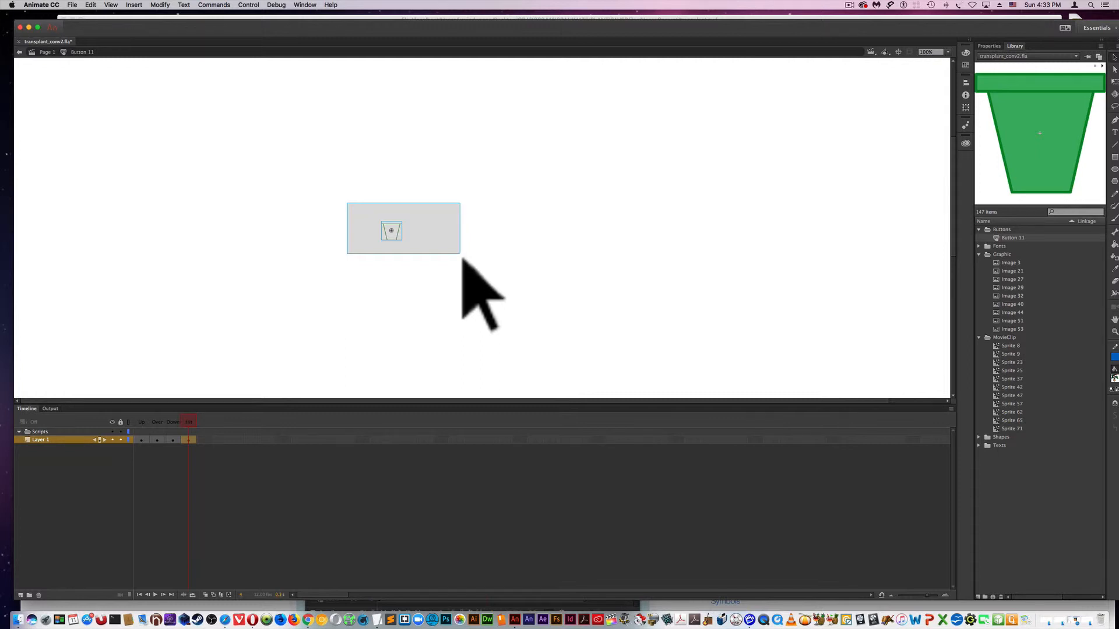
{"action": "left_click_drag", "start_coordinate": [462, 258], "coordinate": [452, 253]}
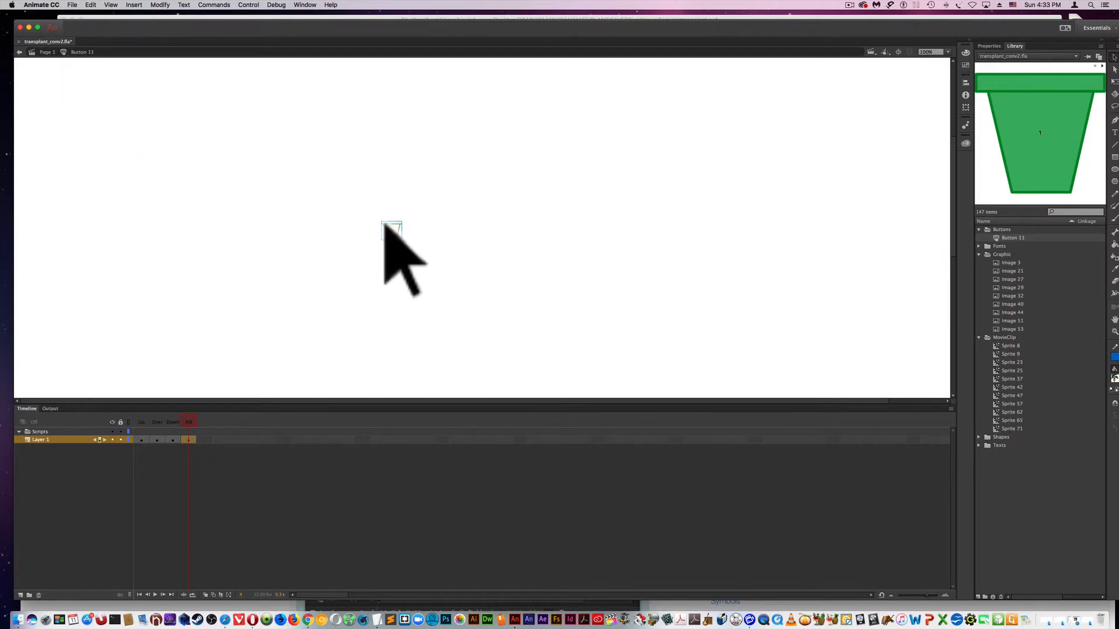
{"action": "left_click_drag", "start_coordinate": [369, 214], "coordinate": [411, 247]}
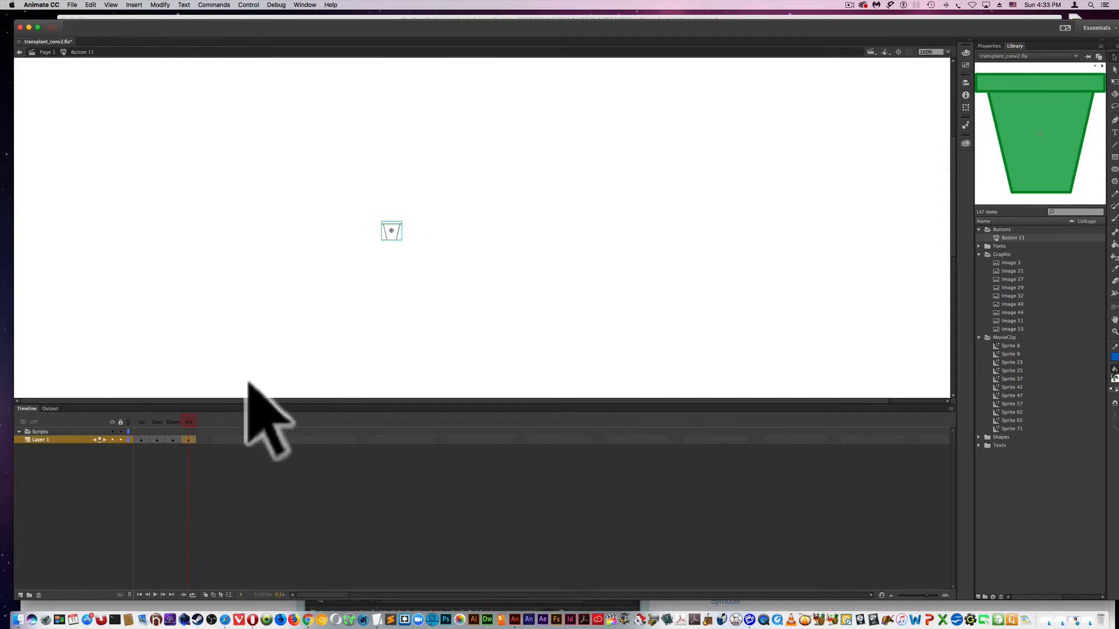
{"action": "key", "text": "F6"}
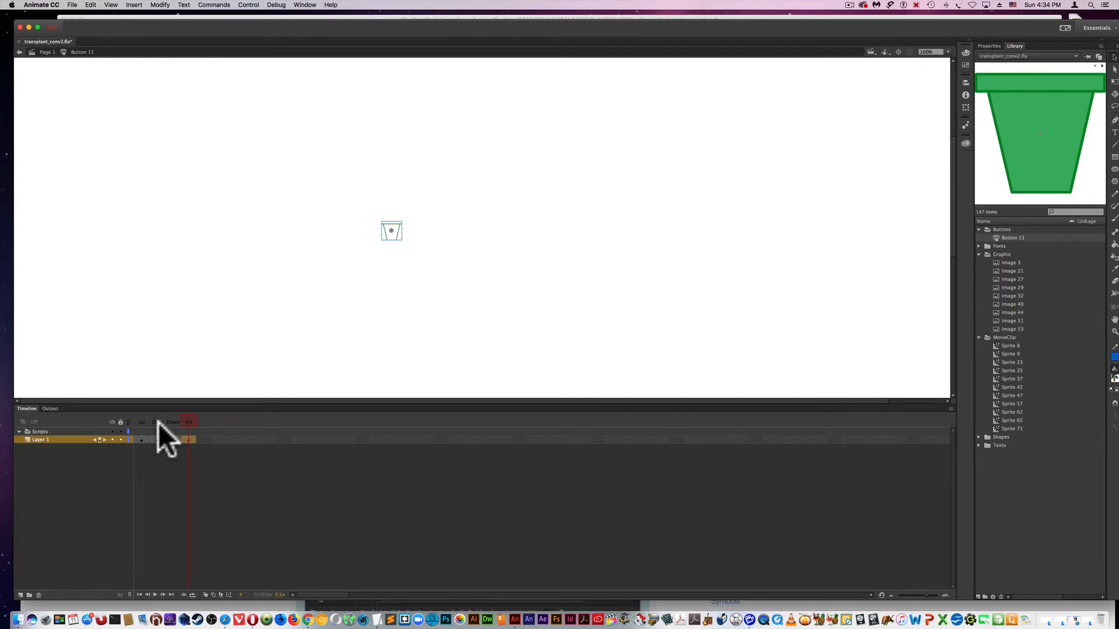
{"action": "left_click", "coordinate": [370, 221]}
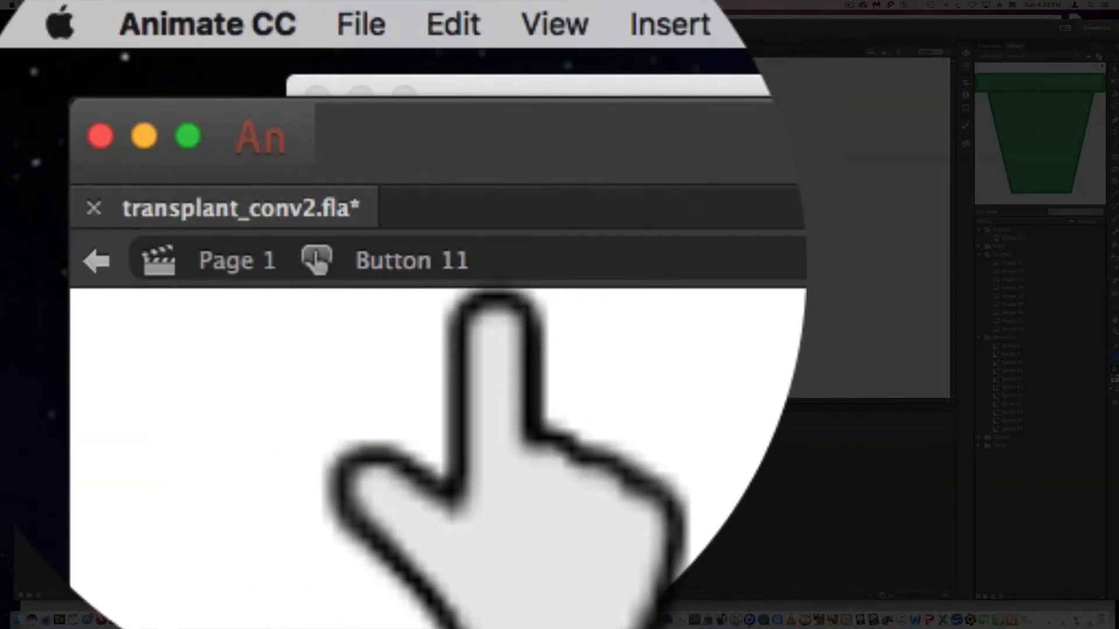
- Return to Page 1 and open a second, floating Library panel, moved clear and enlarged to show more columns
{"action": "left_click", "coordinate": [238, 261]}
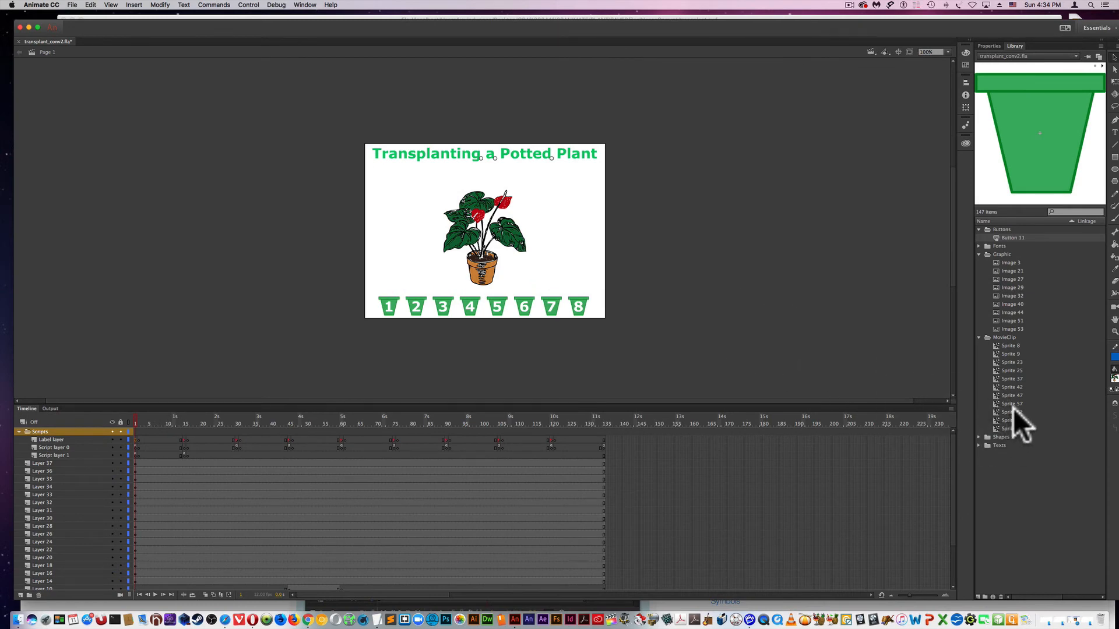
{"action": "left_click", "coordinate": [1098, 57]}
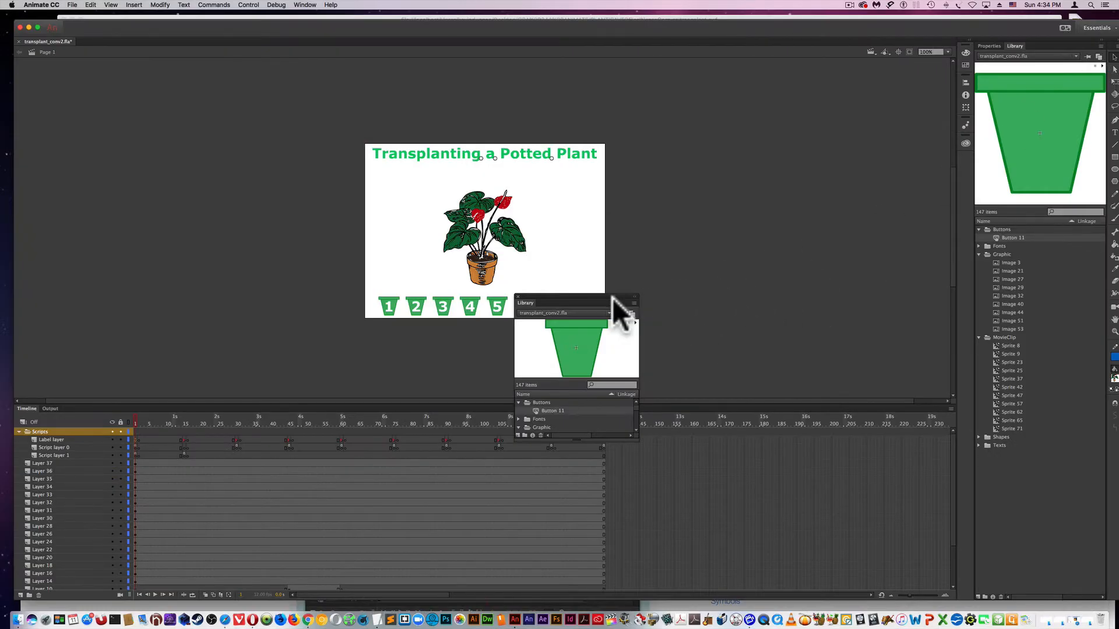
{"action": "left_click_drag", "start_coordinate": [606, 300], "coordinate": [352, 142]}
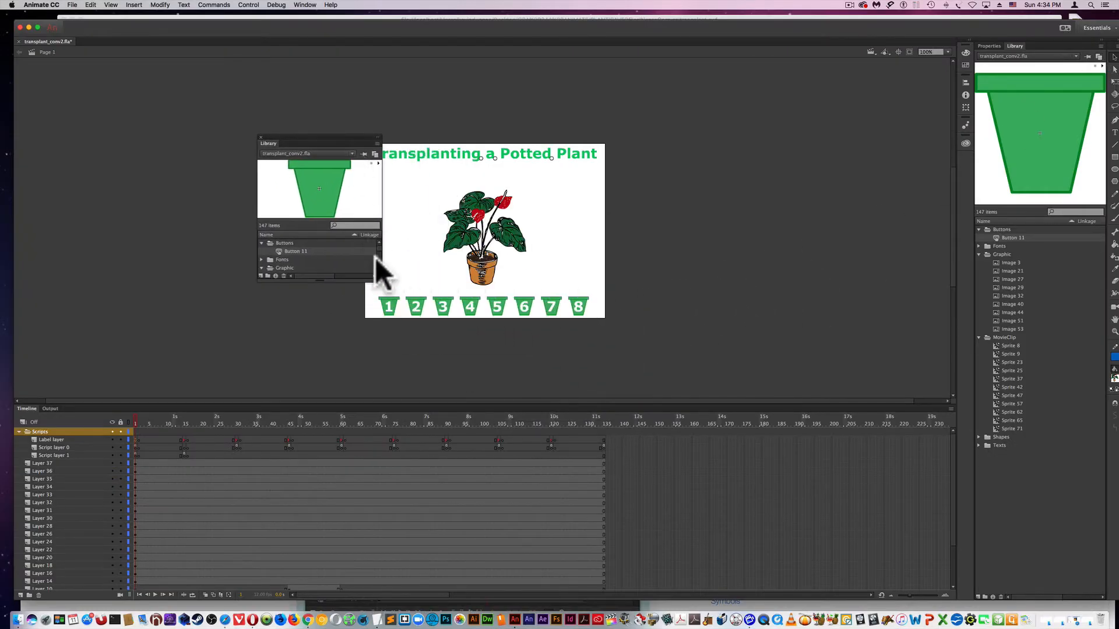
{"action": "left_click_drag", "start_coordinate": [406, 310], "coordinate": [579, 518]}
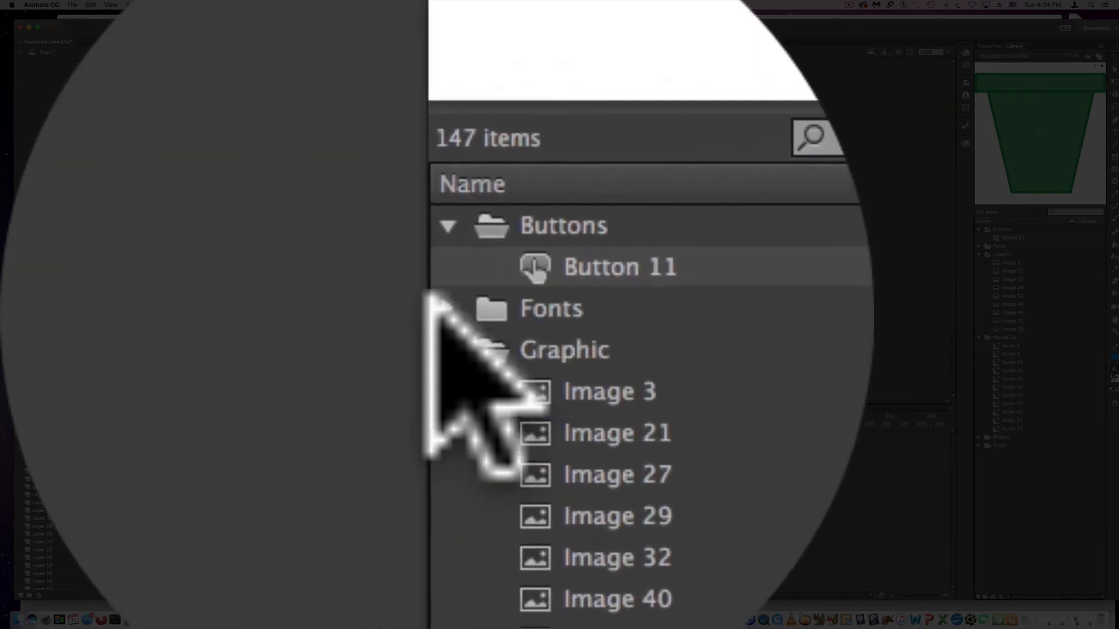
- Examine the Shapes items and their use counts in the enlarged Library panel
{"action": "left_click", "coordinate": [261, 260]}
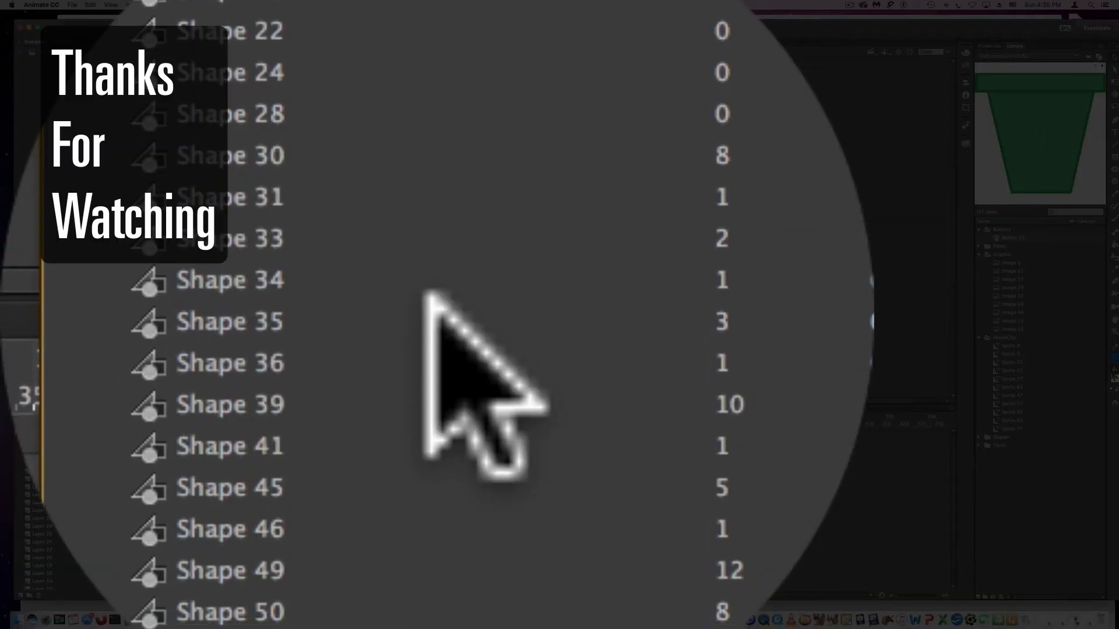
{"action": "scroll", "coordinate": [428, 291], "scroll_direction": "down", "scroll_amount": 4}
{"action": "scroll", "coordinate": [428, 292], "scroll_direction": "up", "scroll_amount": 10}
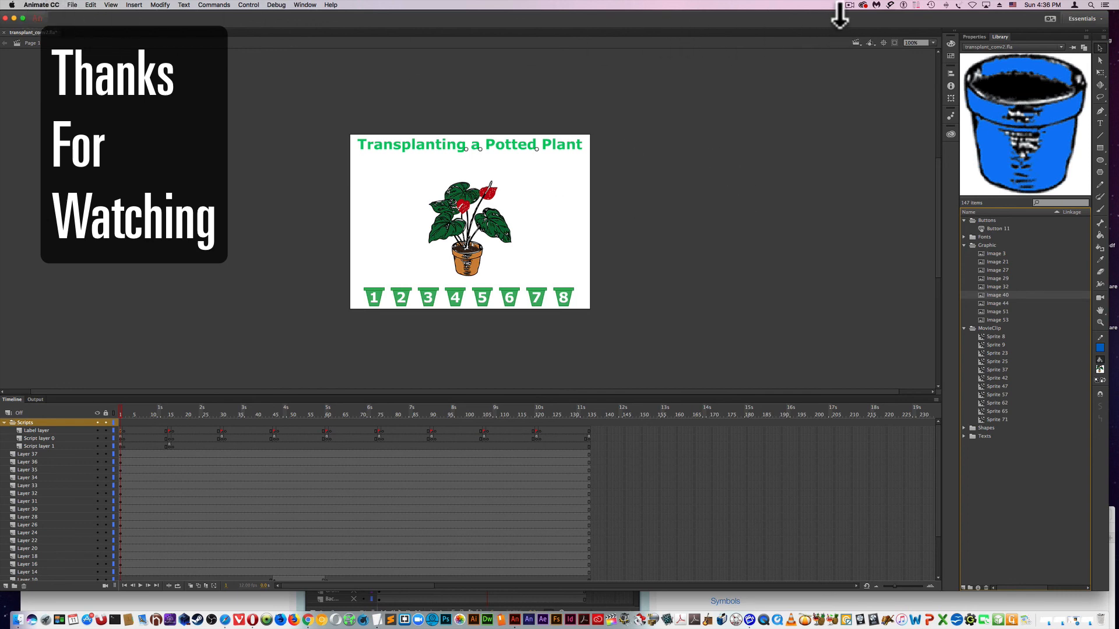
{"action": "left_click", "coordinate": [847, 4]}
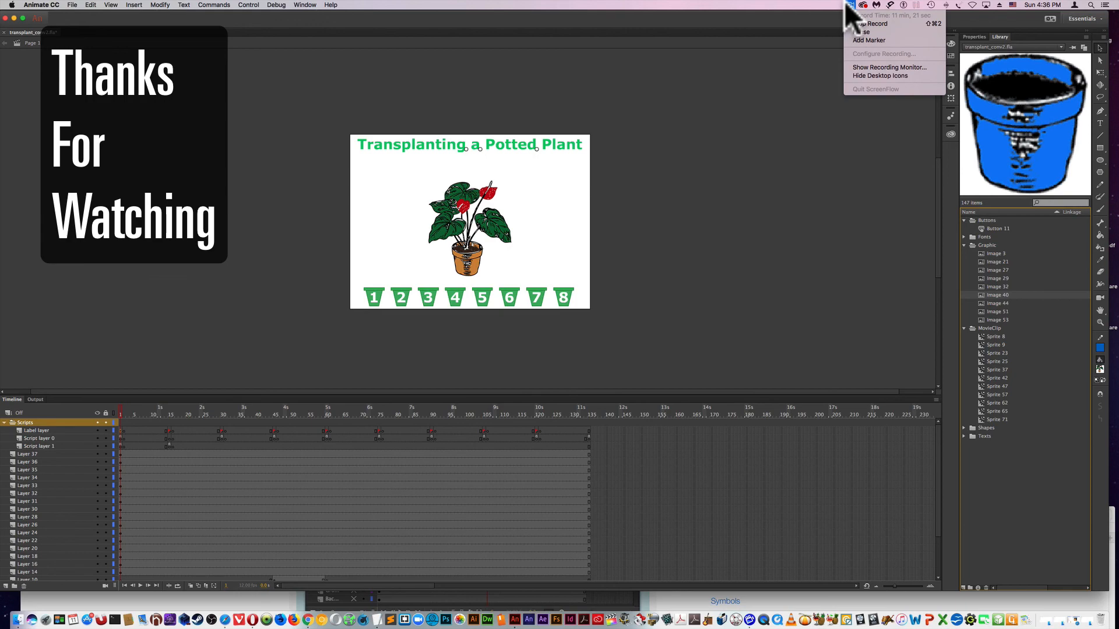